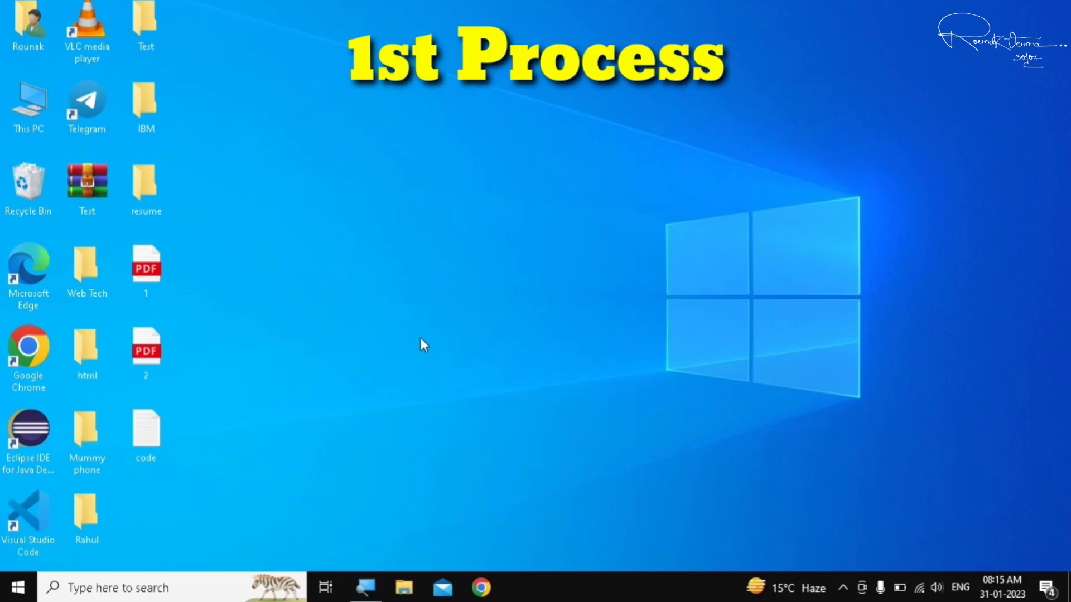
Step: Search for "this pc", open its Computer Management console and display the Services list under Services and Applications
click(25, 586)
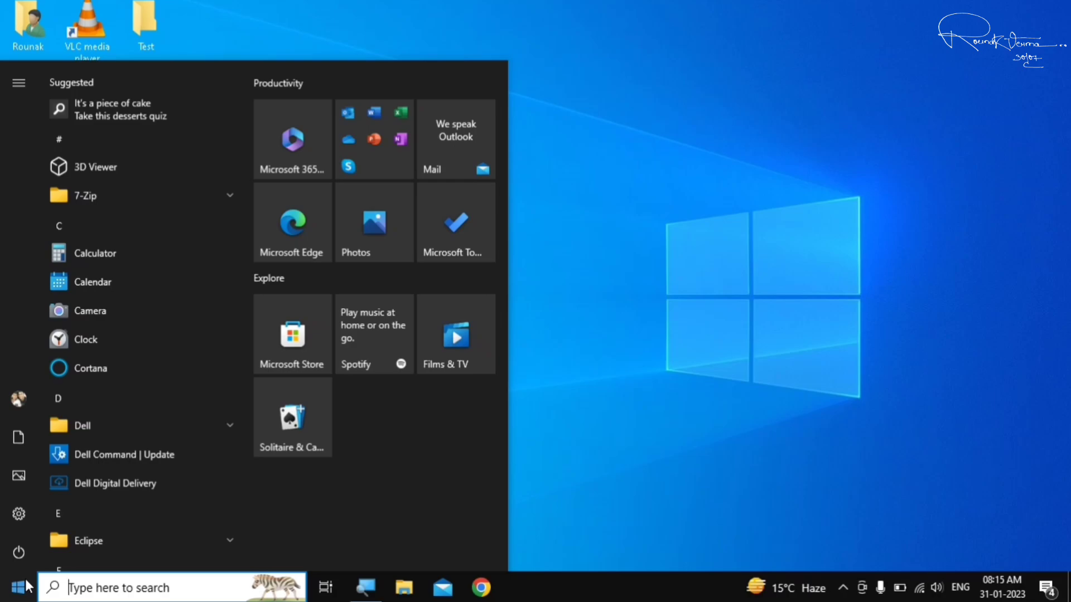
text(this pc)
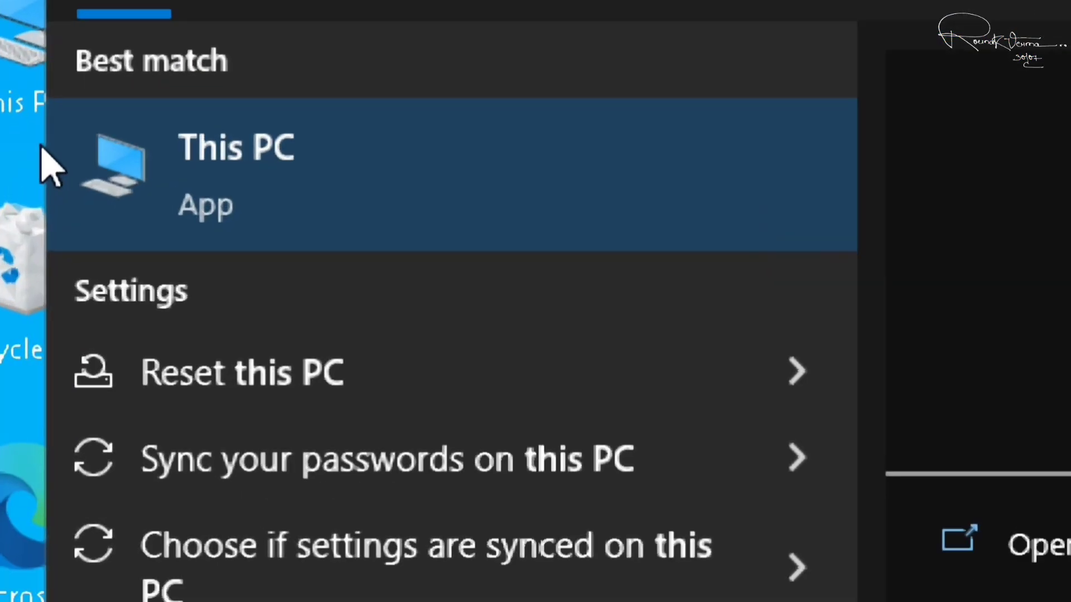
right_click(506, 153)
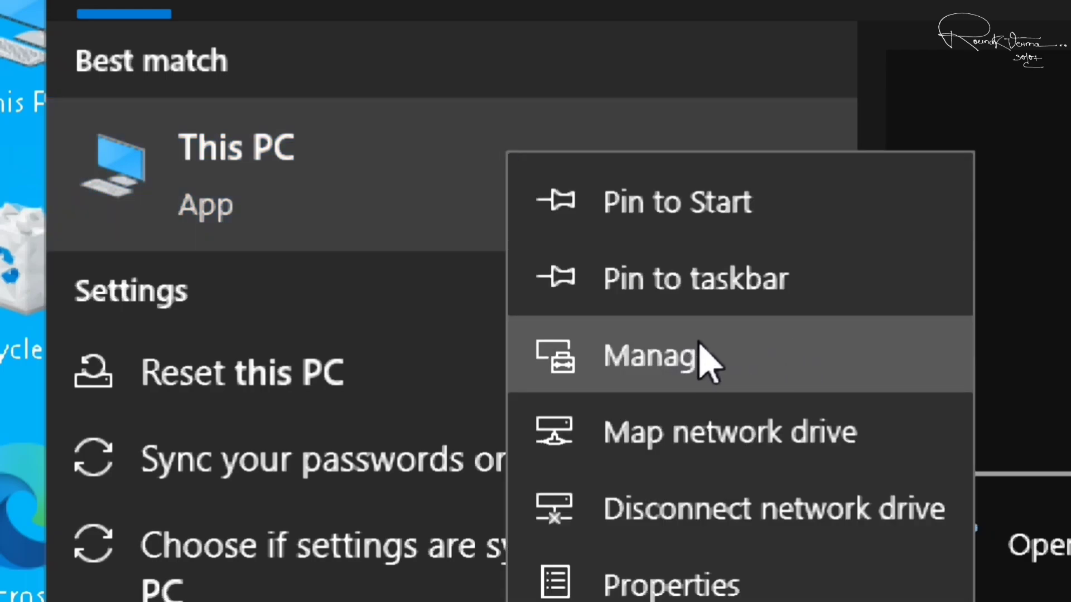
click(704, 359)
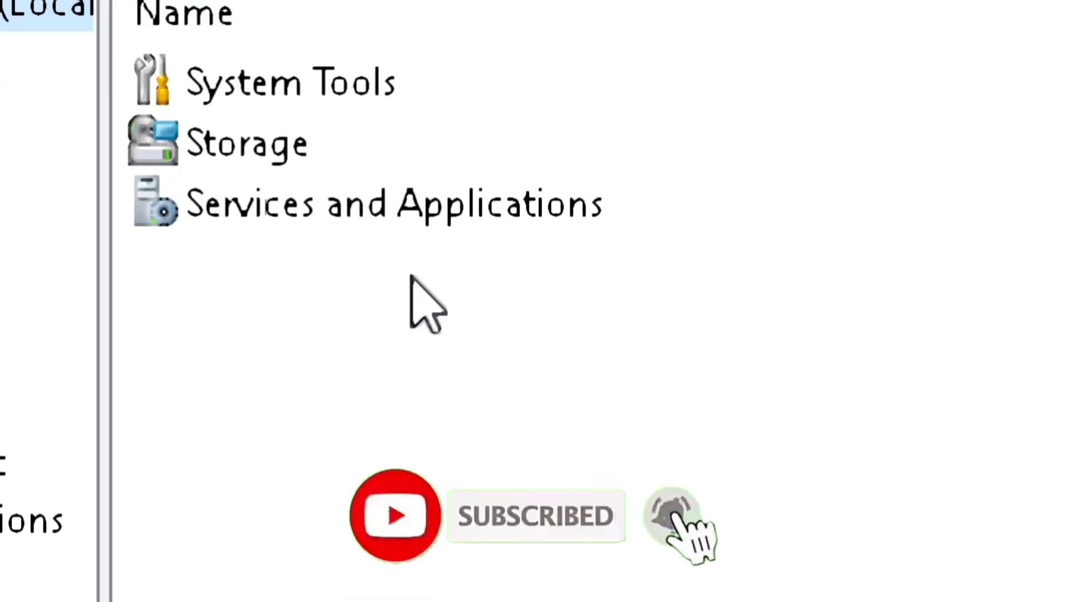
double_click(400, 198)
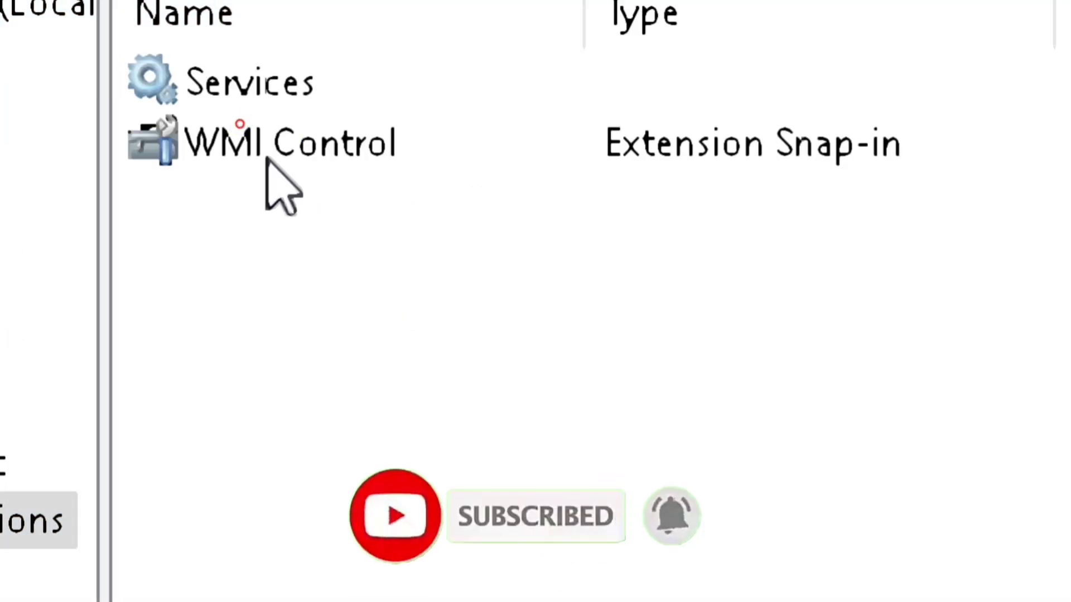
double_click(270, 82)
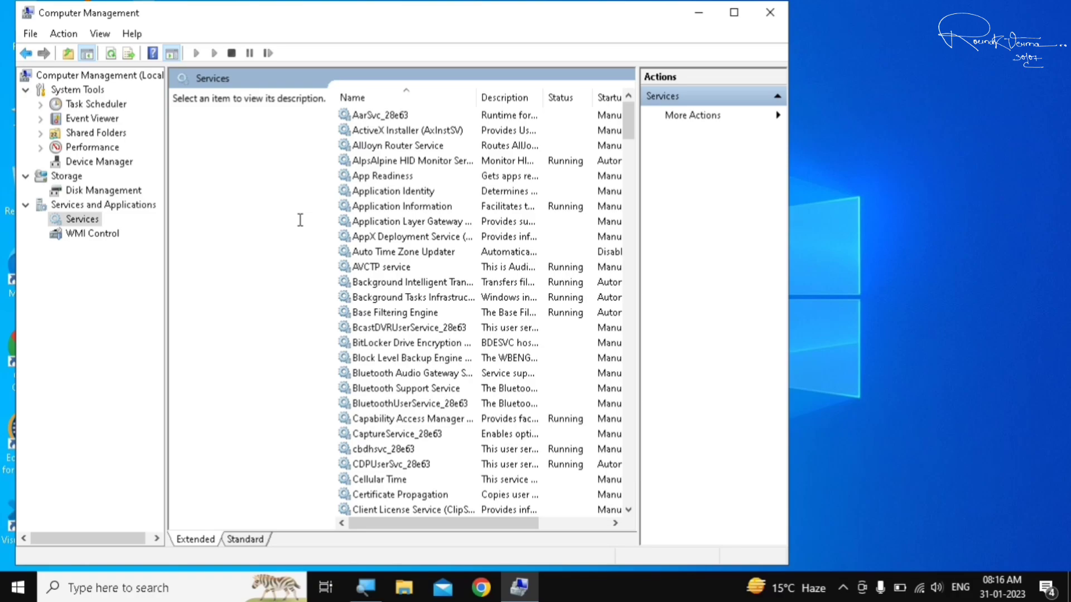
Step: Set the SysMain service's startup type to Disabled and apply the change
drag(624, 127, 646, 403)
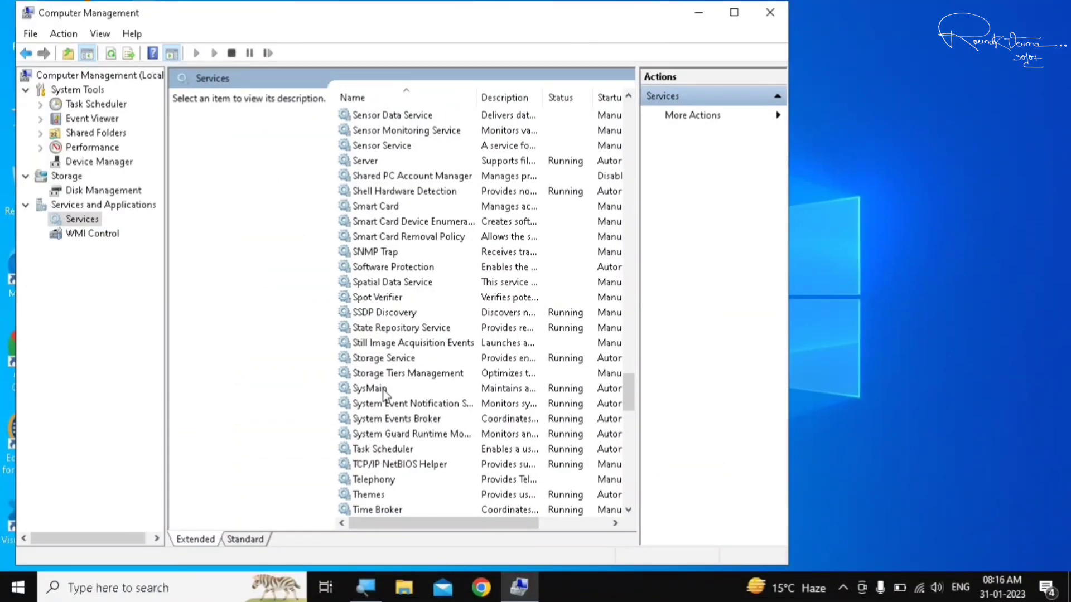
right_click(290, 390)
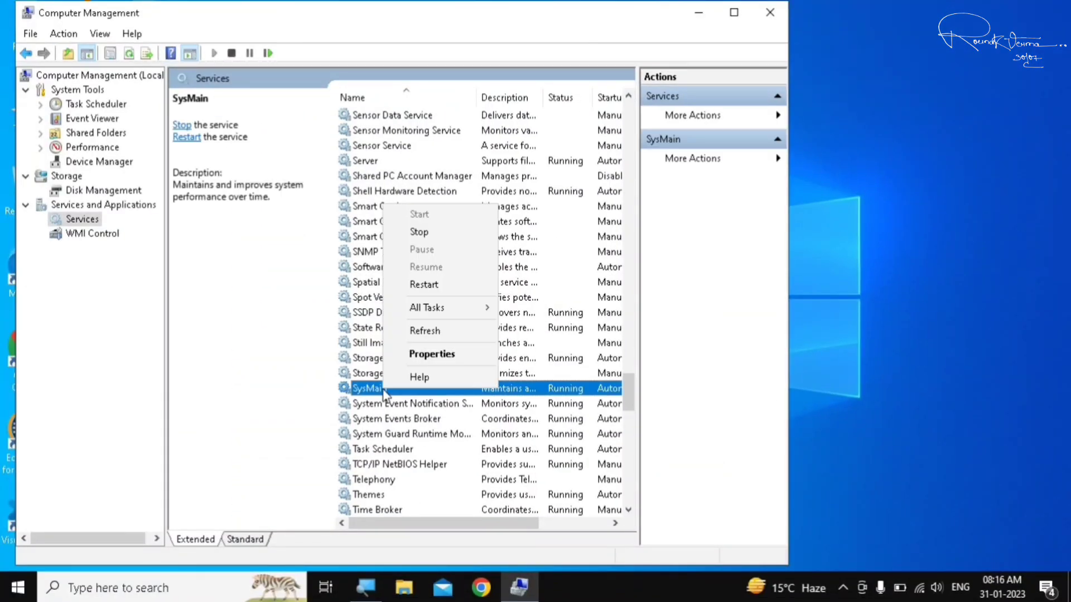
click(437, 359)
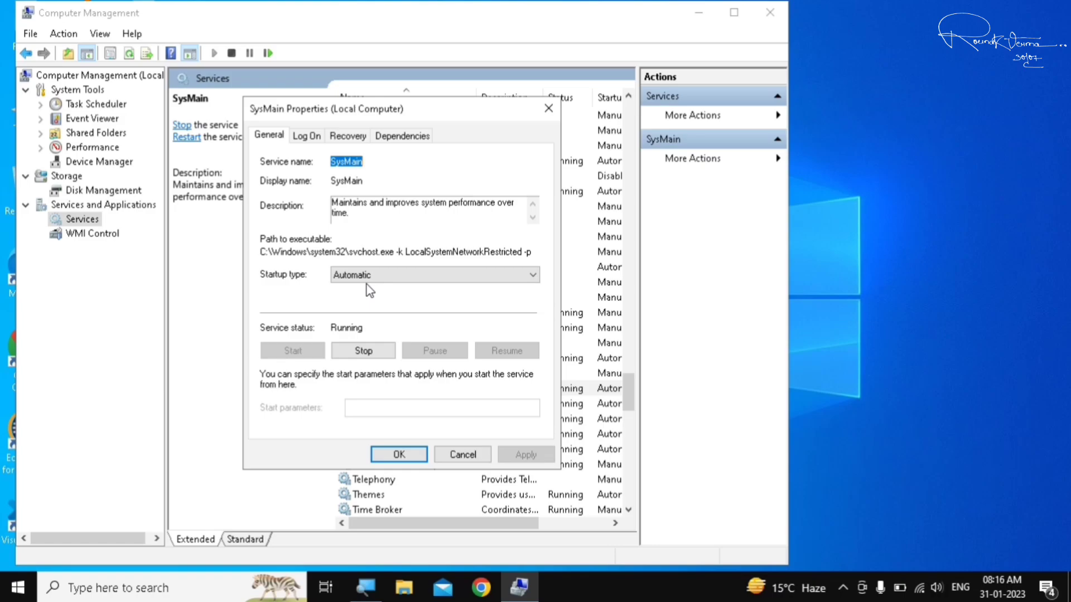
click(367, 282)
click(366, 322)
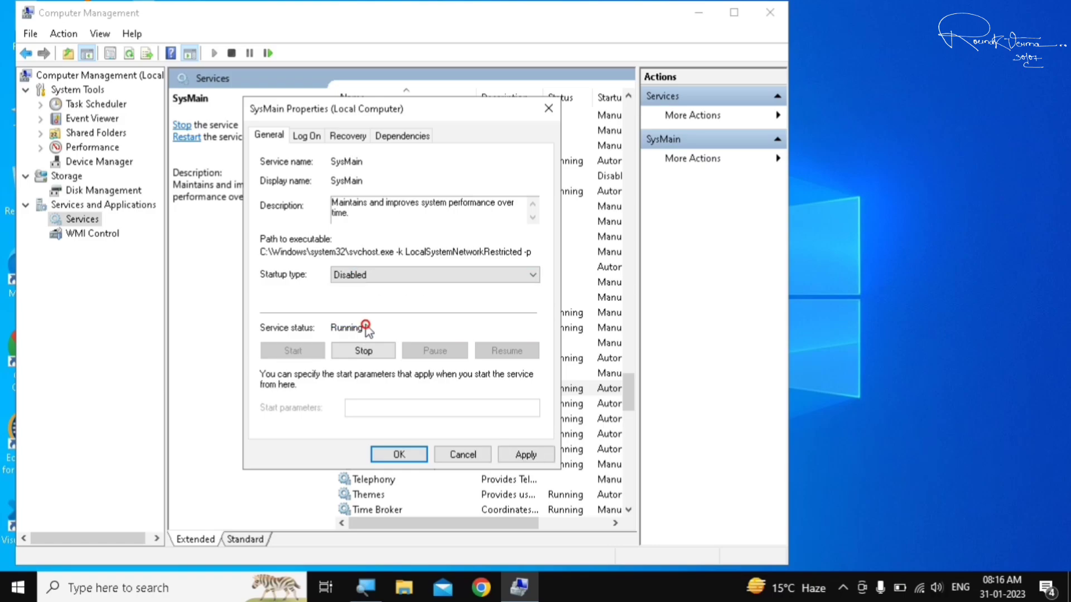
click(524, 455)
click(399, 454)
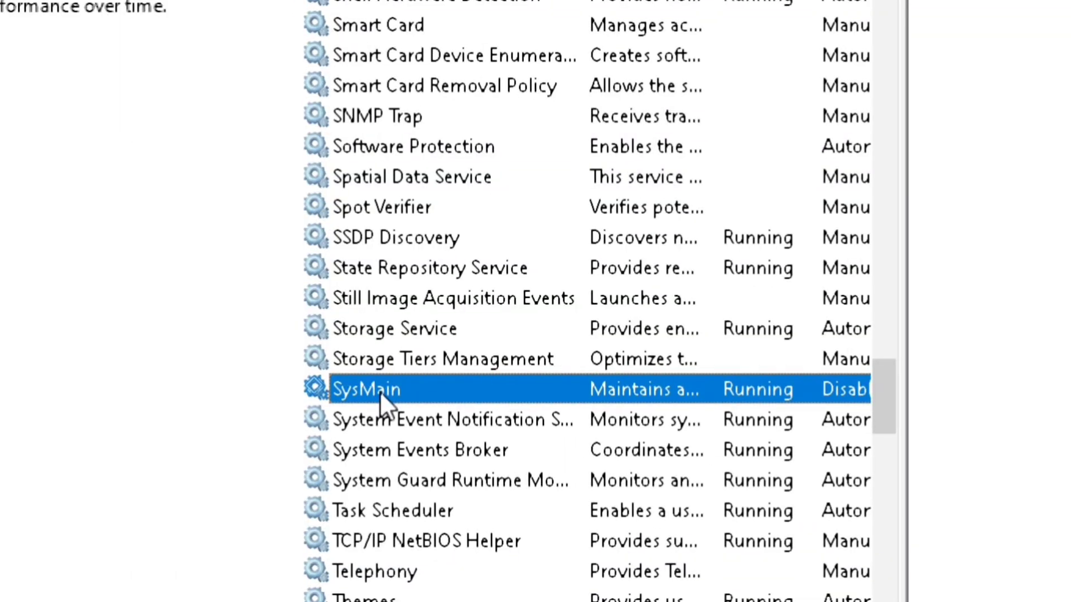
Step: Stop the running SysMain service
right_click(377, 391)
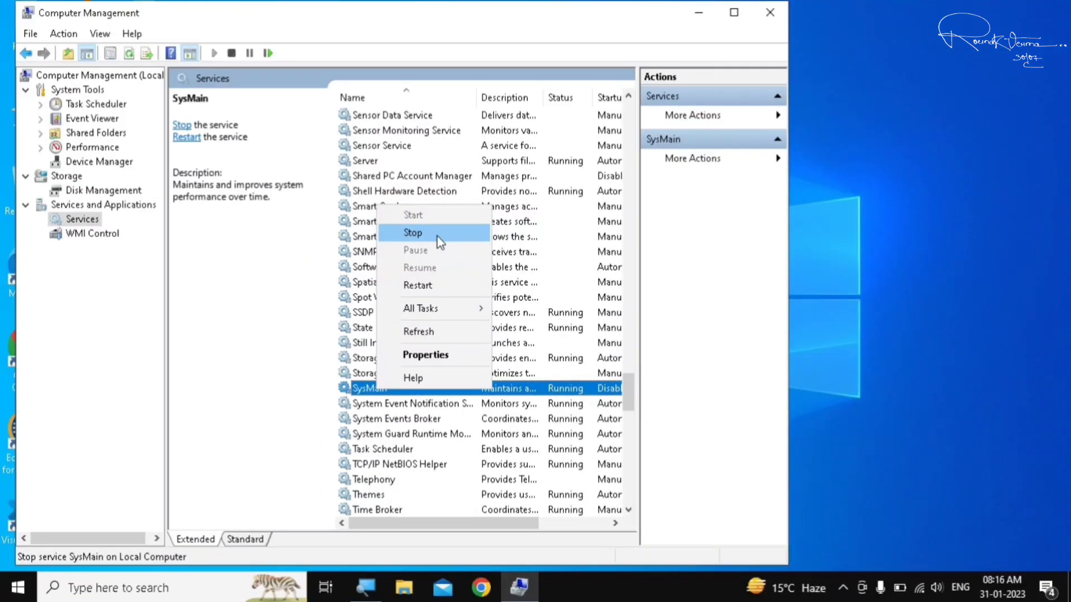
click(437, 239)
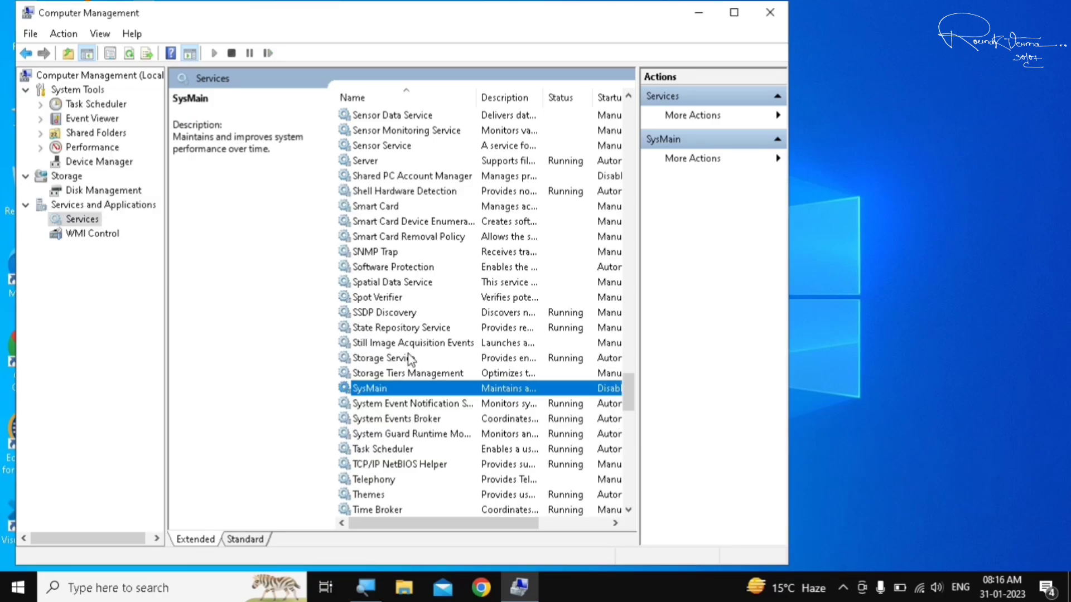
click(306, 405)
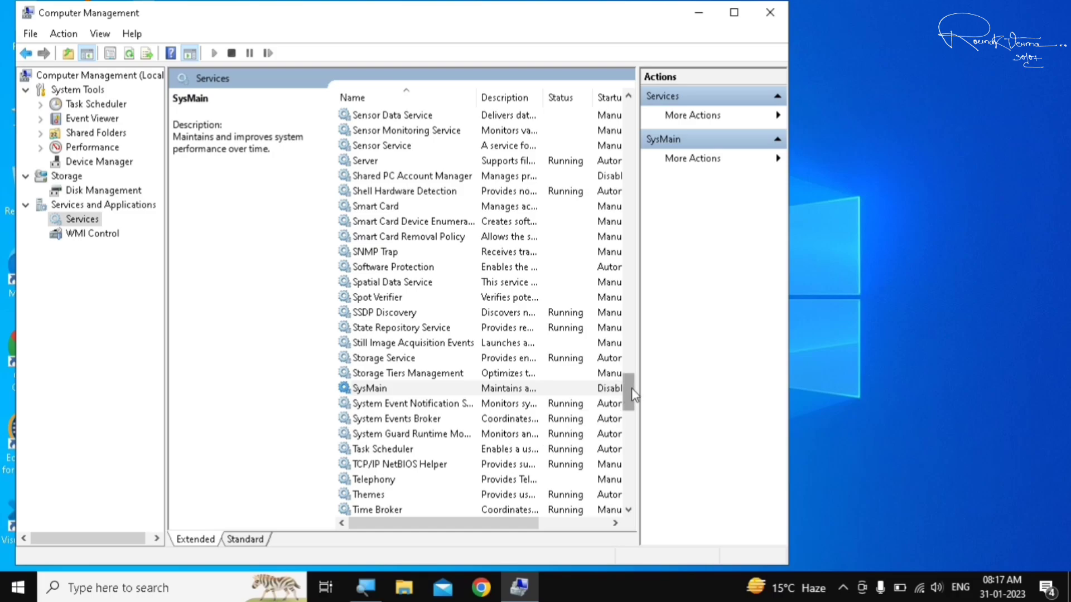
Step: Set the Connected Devices Platform Service's startup type to Disabled and apply the change
drag(631, 387, 626, 141)
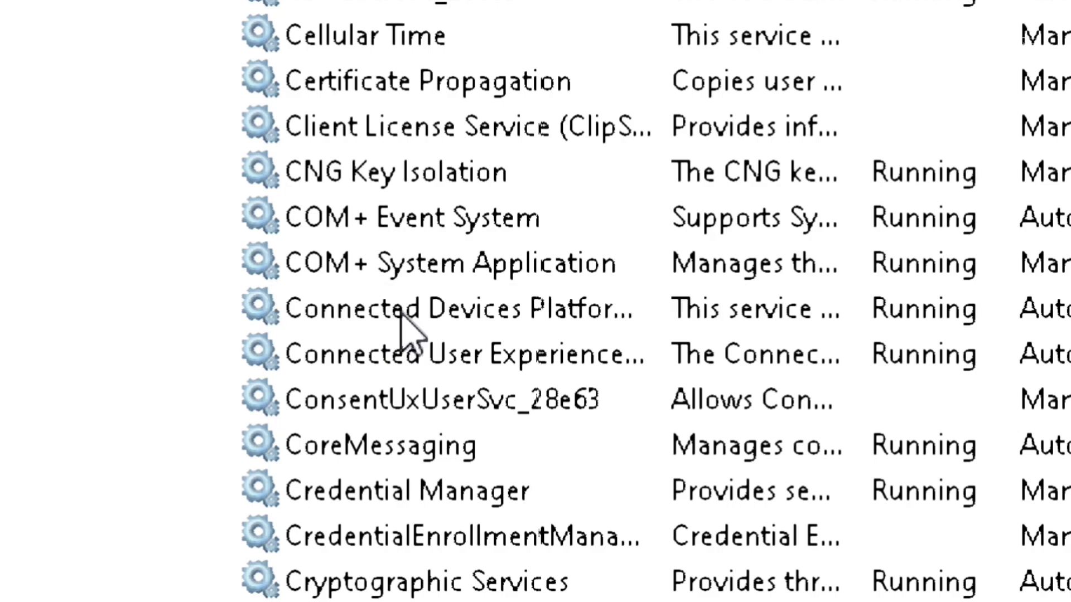
right_click(404, 321)
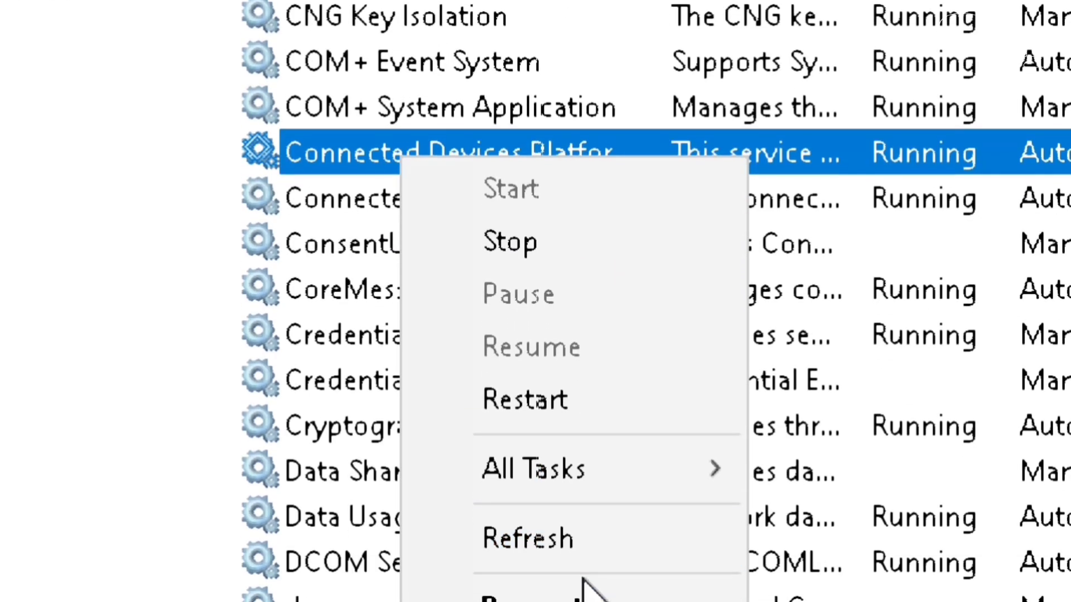
click(583, 596)
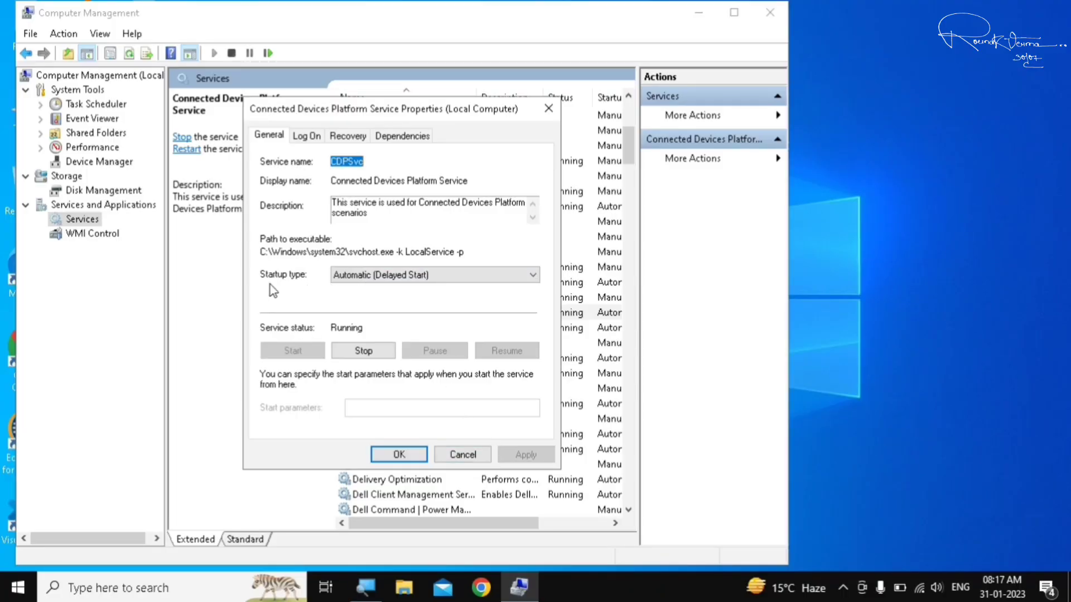
click(389, 286)
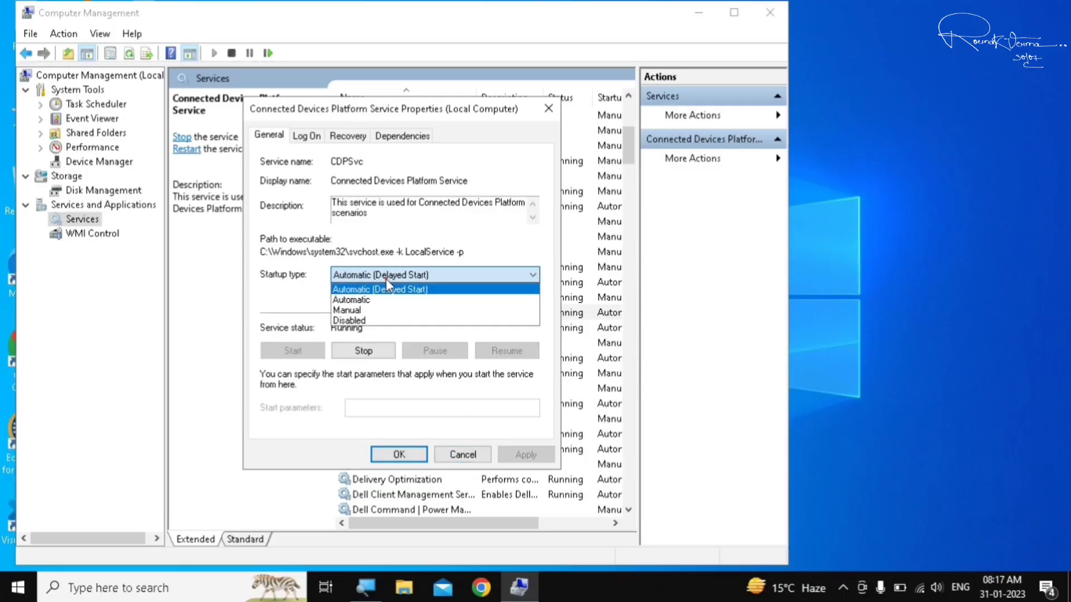
click(361, 317)
click(521, 453)
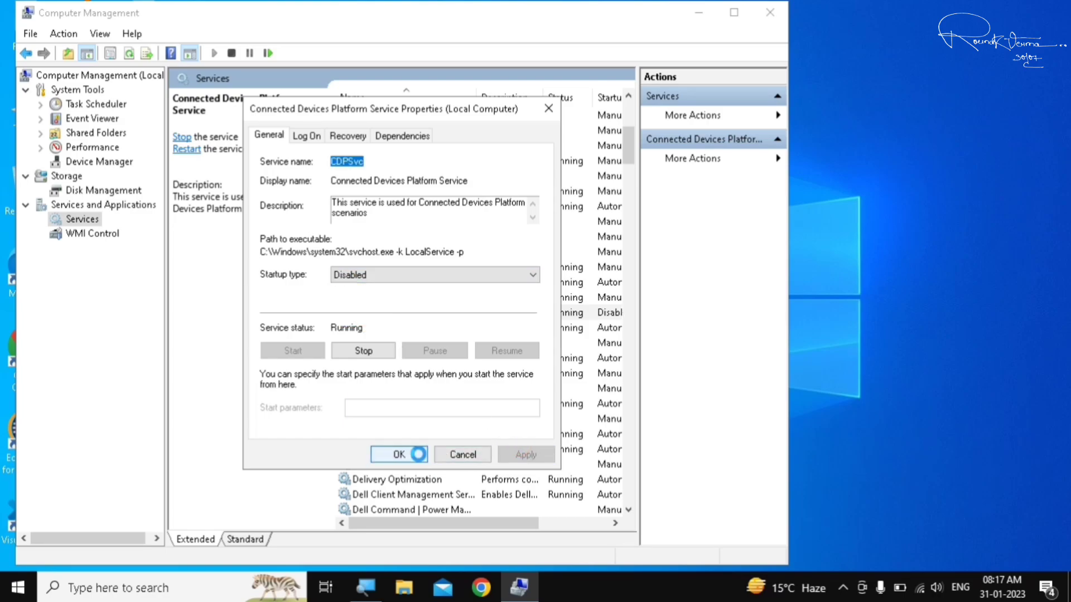
click(399, 455)
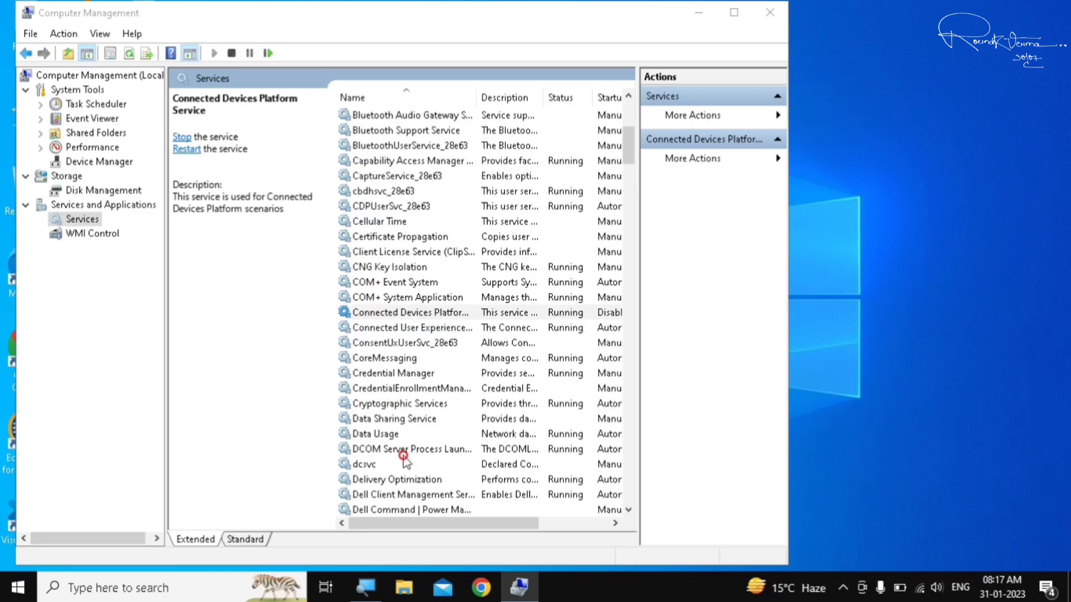
Step: Stop the Connected Devices Platform Service and close Computer Management
right_click(390, 316)
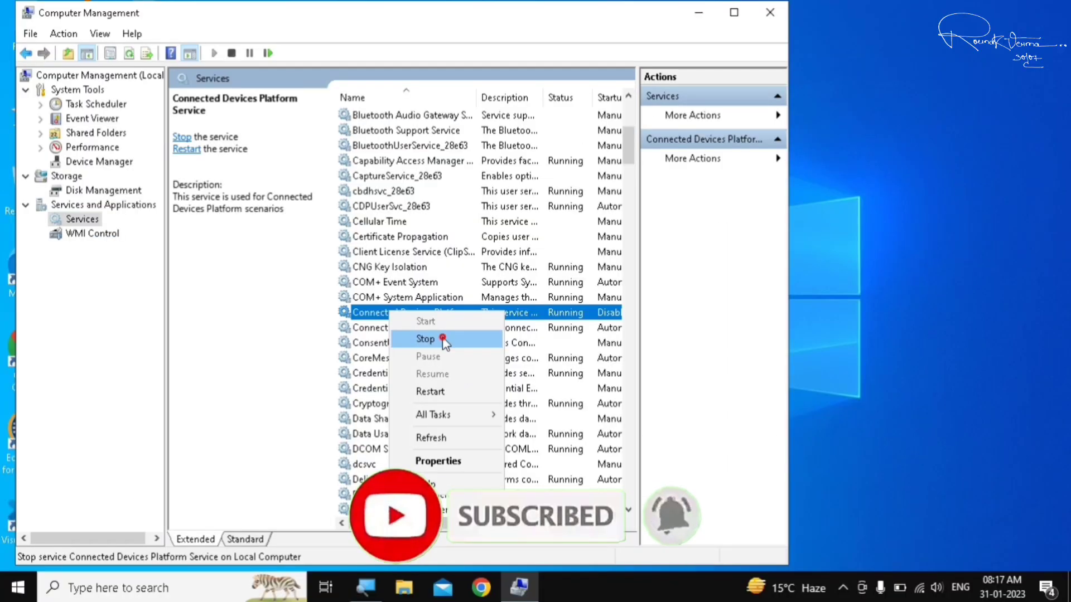
click(443, 338)
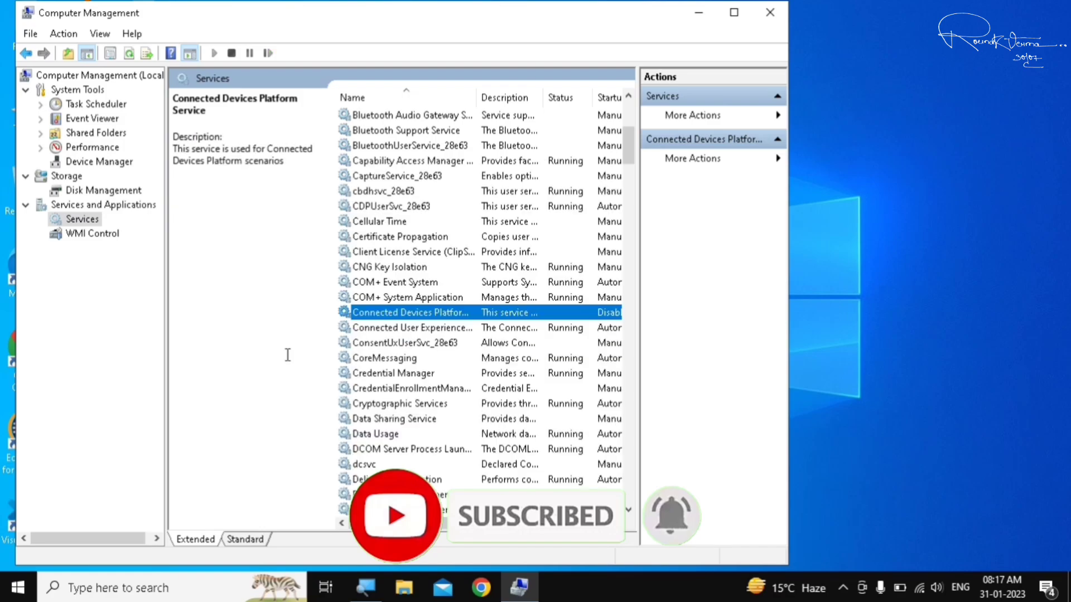
click(762, 14)
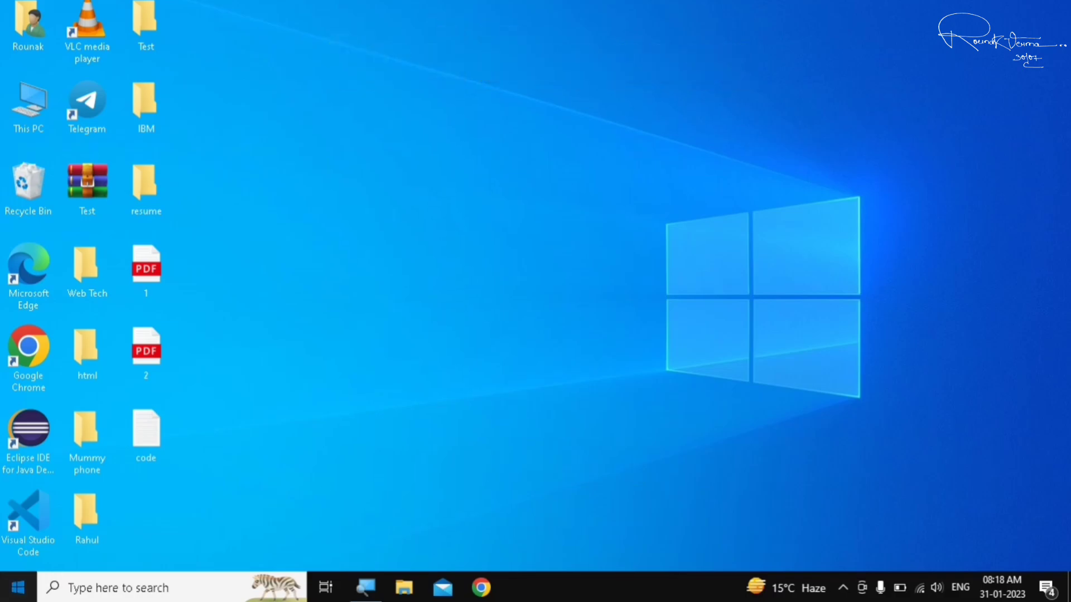
Step: Search for "defragment" and open Defragment and Optimize Drives
click(17, 587)
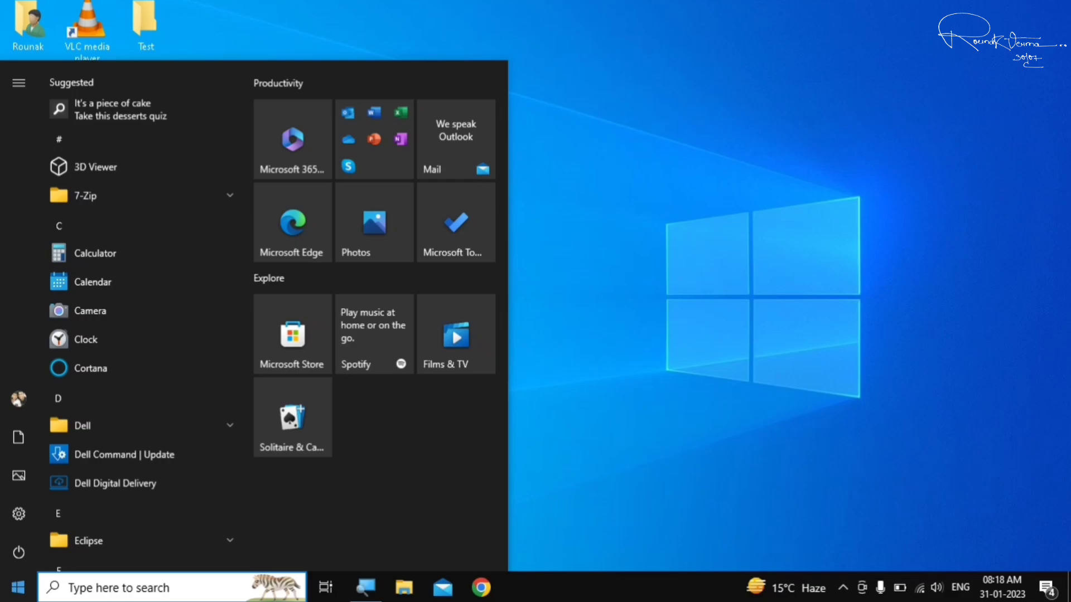
text(defragment)
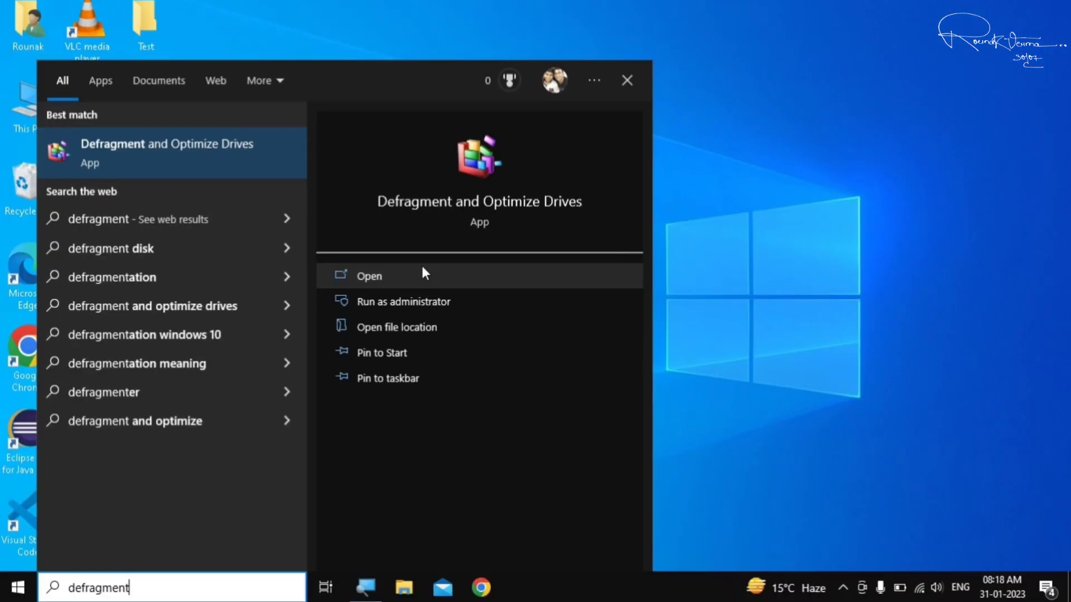
click(325, 468)
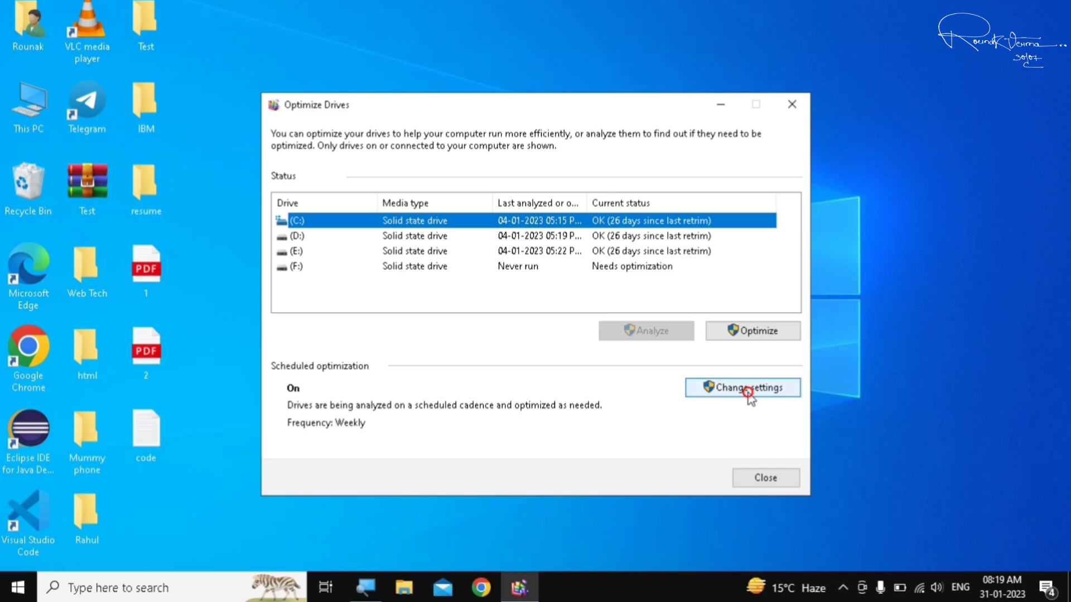
Step: Turn off the "Run on a schedule" option for drive optimization, save the setting and close Optimize Drives
click(748, 393)
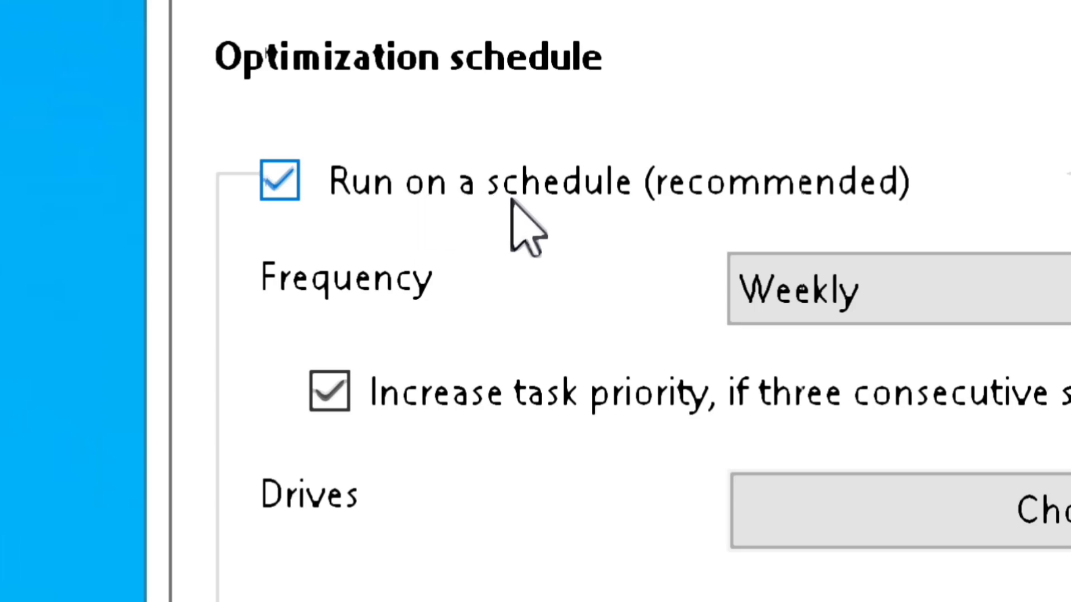
click(279, 190)
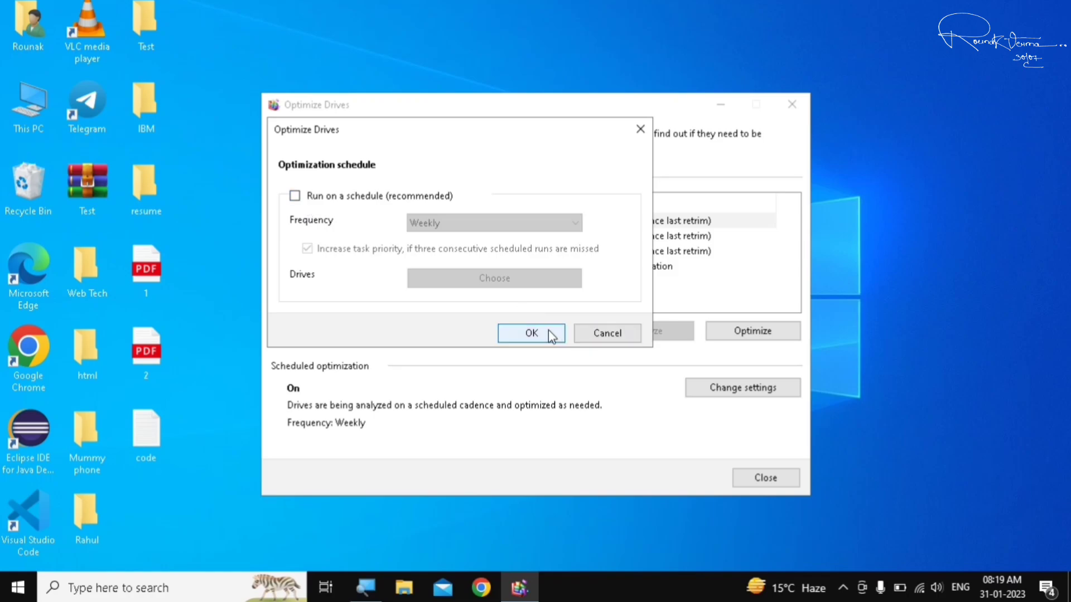
click(544, 330)
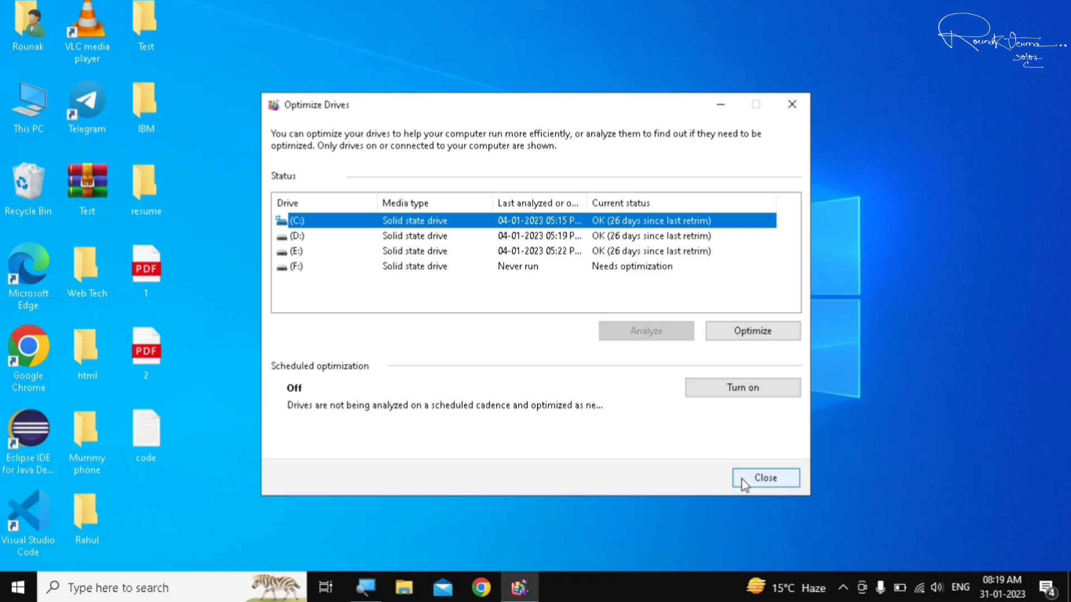
click(759, 478)
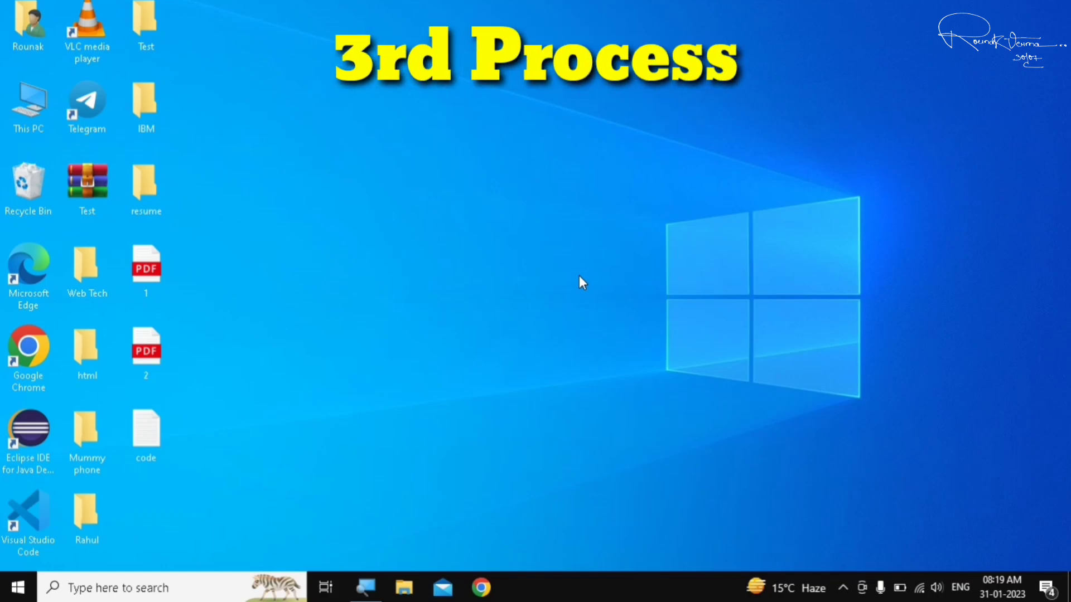
Step: Search for "update", check the Windows Update page for available updates and close Settings
click(18, 587)
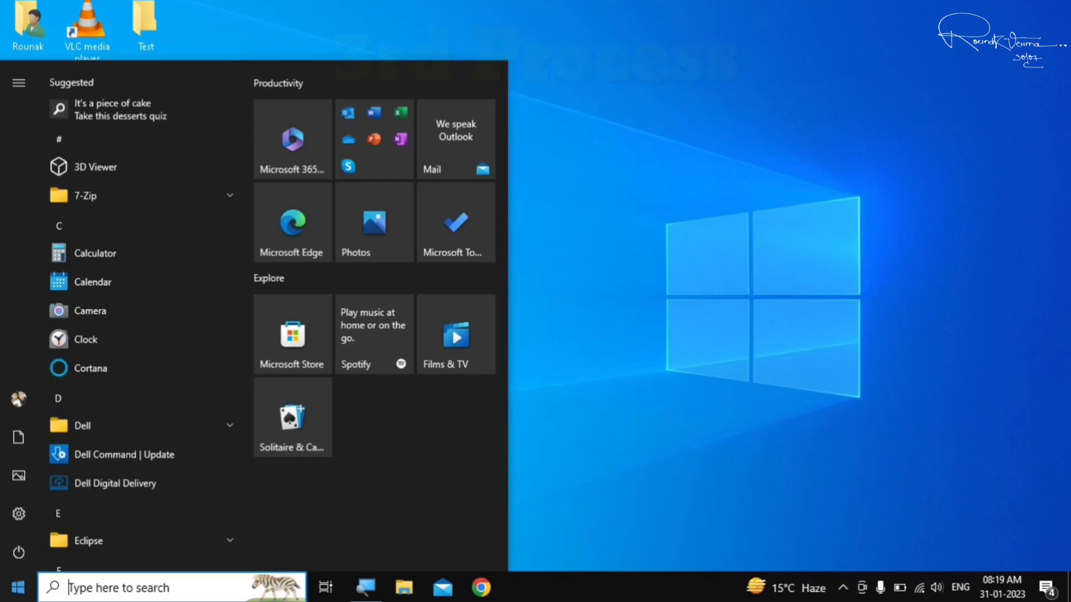
text(upa)
key(BackSpace)
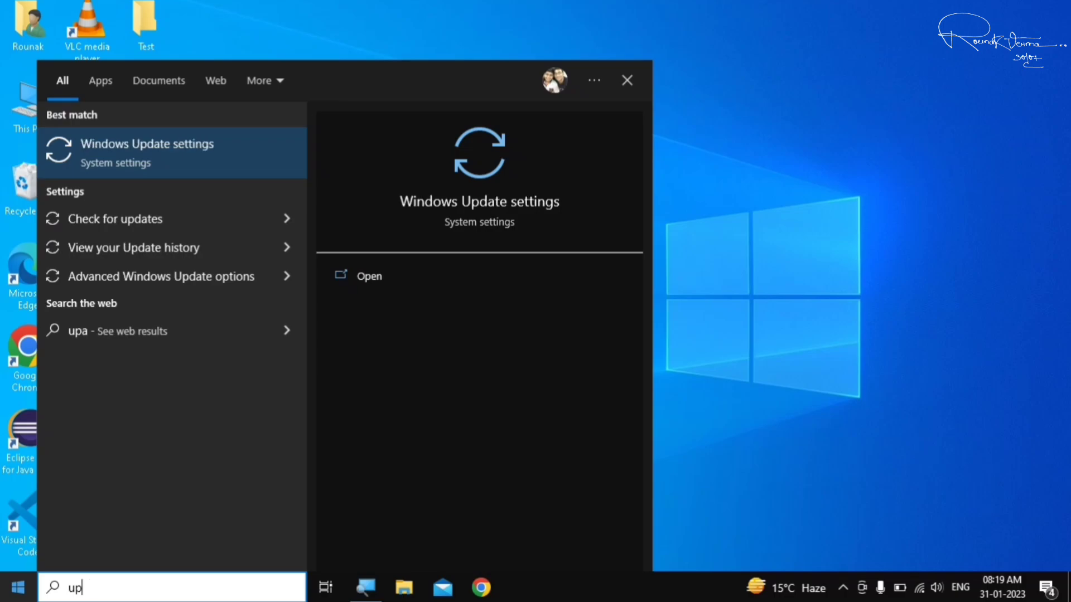
text(da)
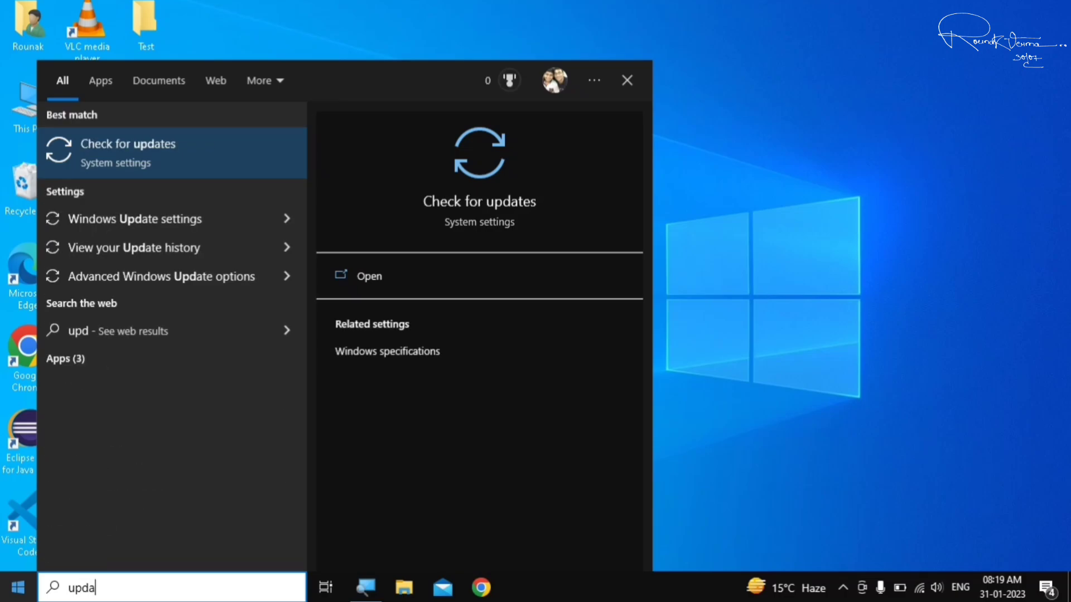
text(te)
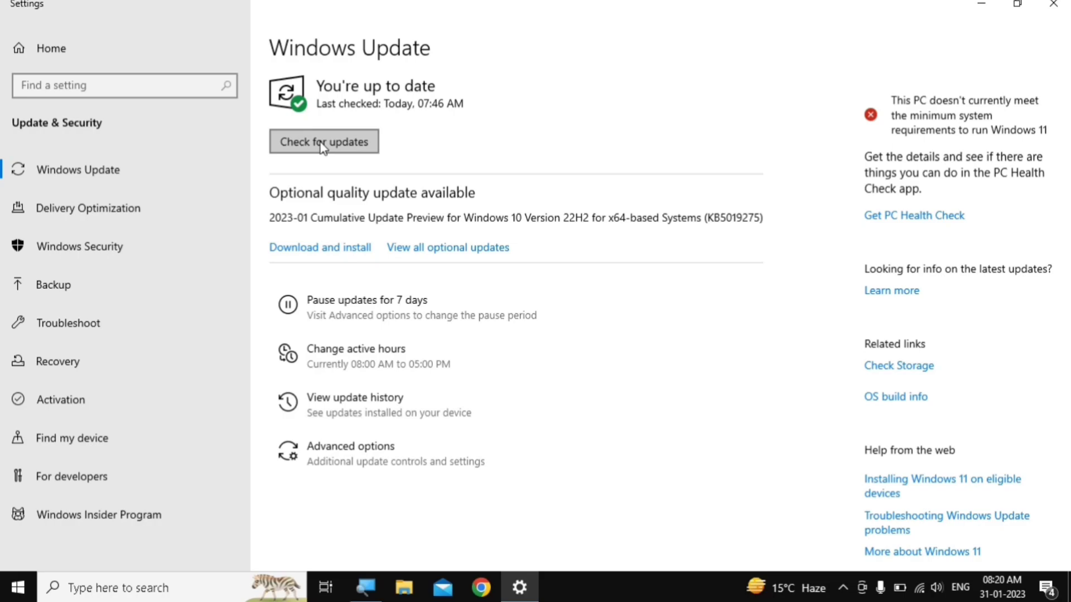
click(1053, 4)
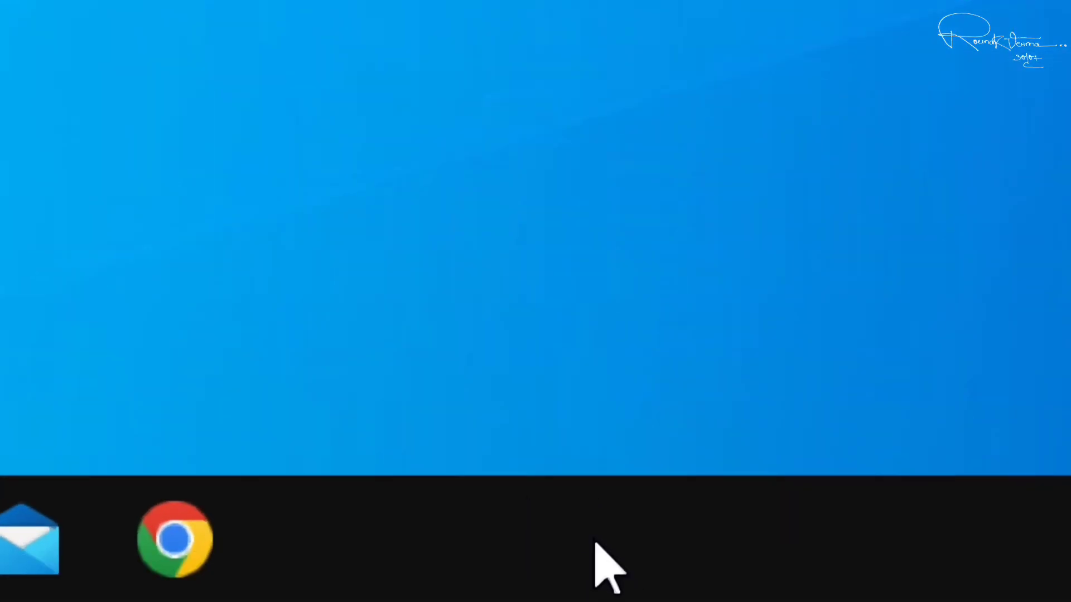
Step: Open Task Manager and display the list of startup apps
right_click(592, 521)
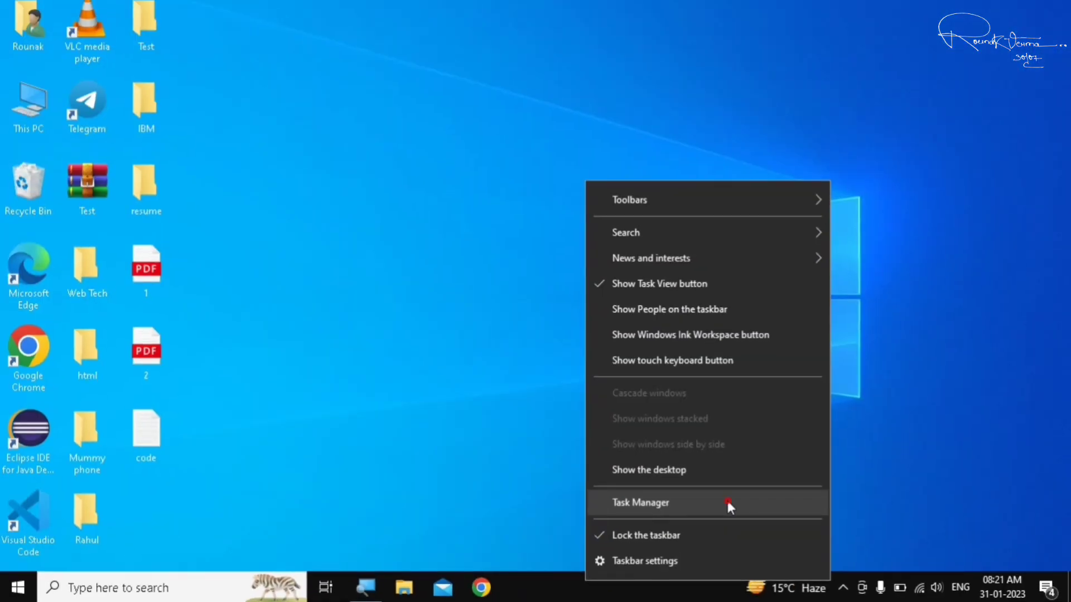
click(726, 502)
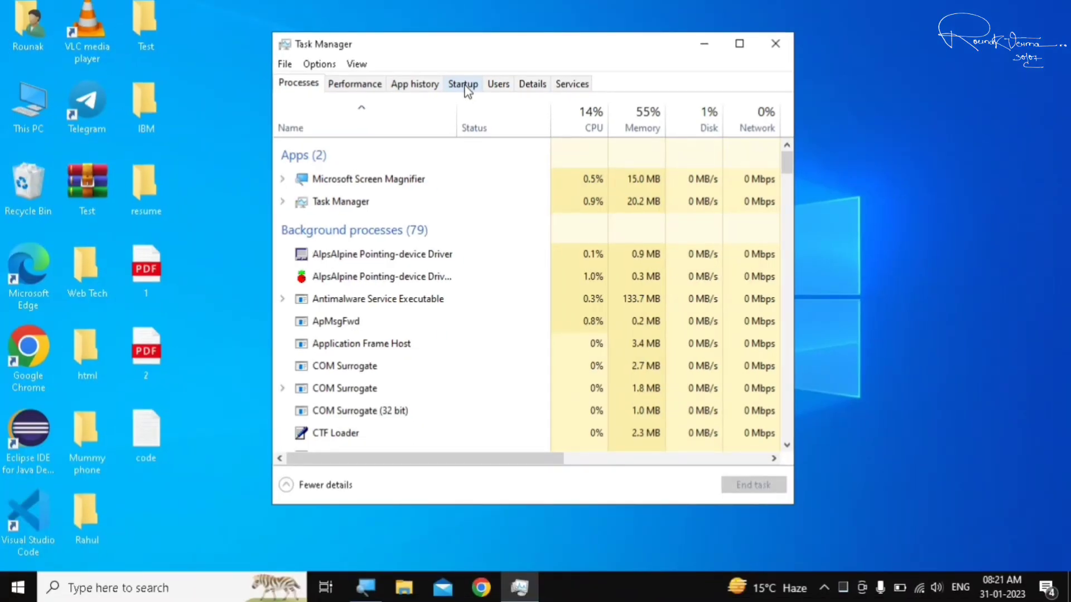
click(463, 85)
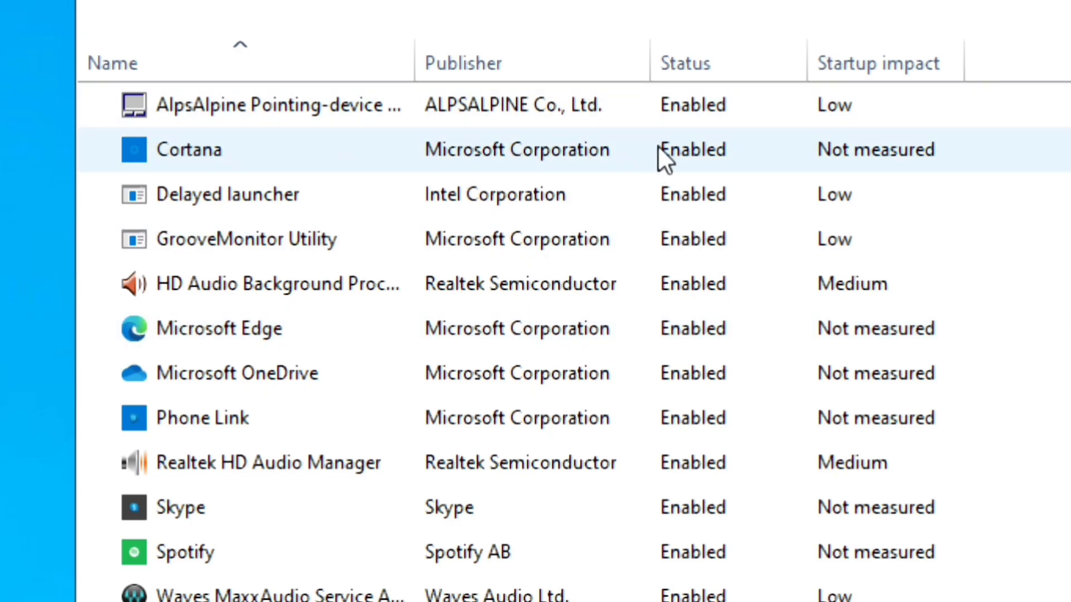
Step: Disable Cortana, Microsoft Edge and Microsoft OneDrive in the list of startup apps
right_click(658, 145)
click(718, 166)
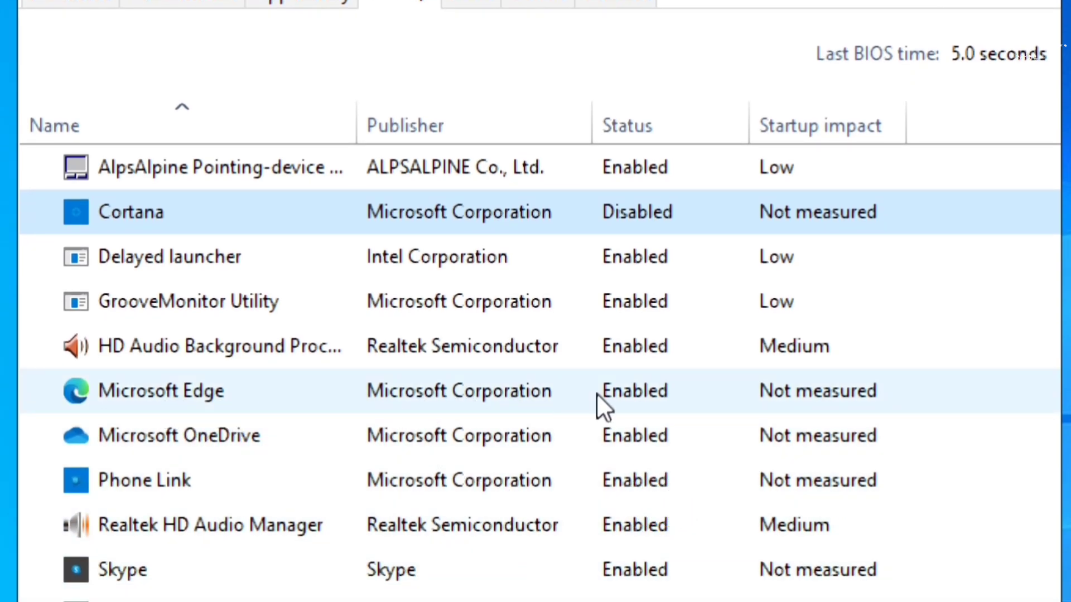
right_click(597, 393)
click(683, 415)
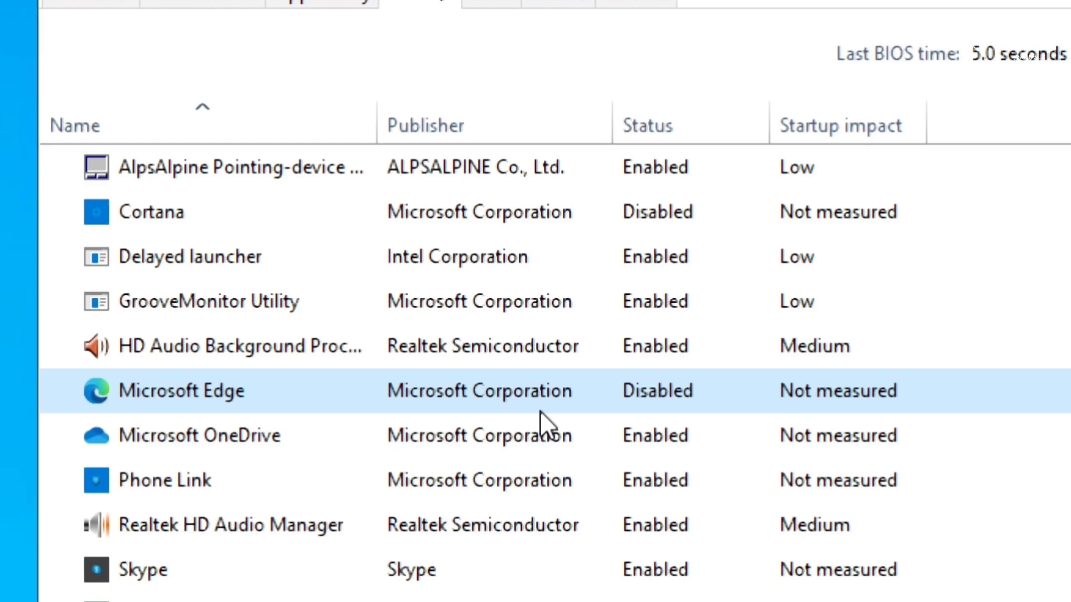
right_click(494, 437)
click(606, 473)
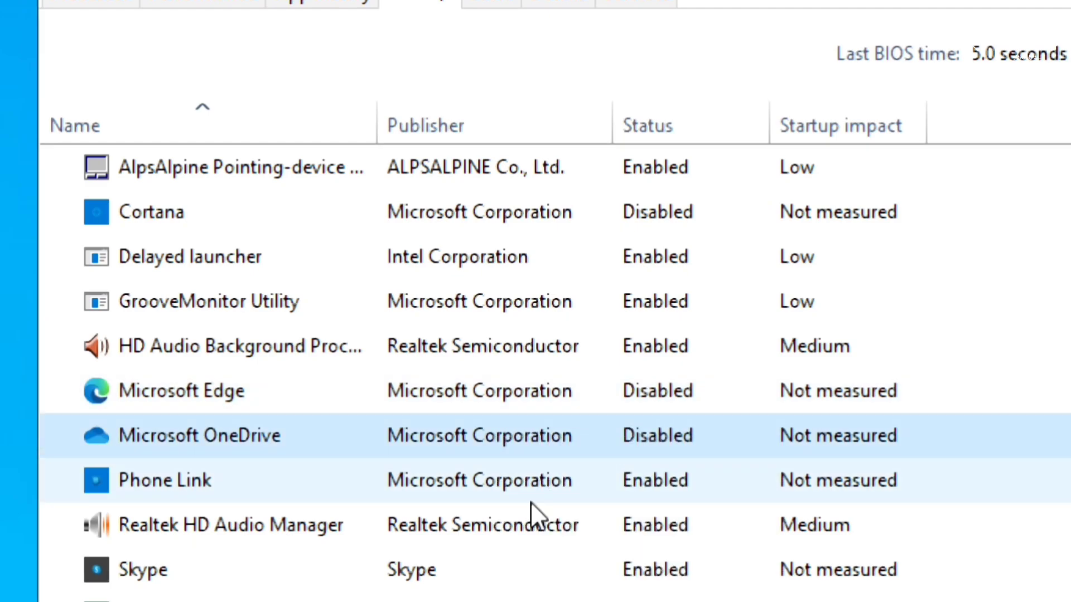
Step: Disable the Phone Link, Skype and Spotify startup apps and close Task Manager
right_click(530, 501)
click(575, 519)
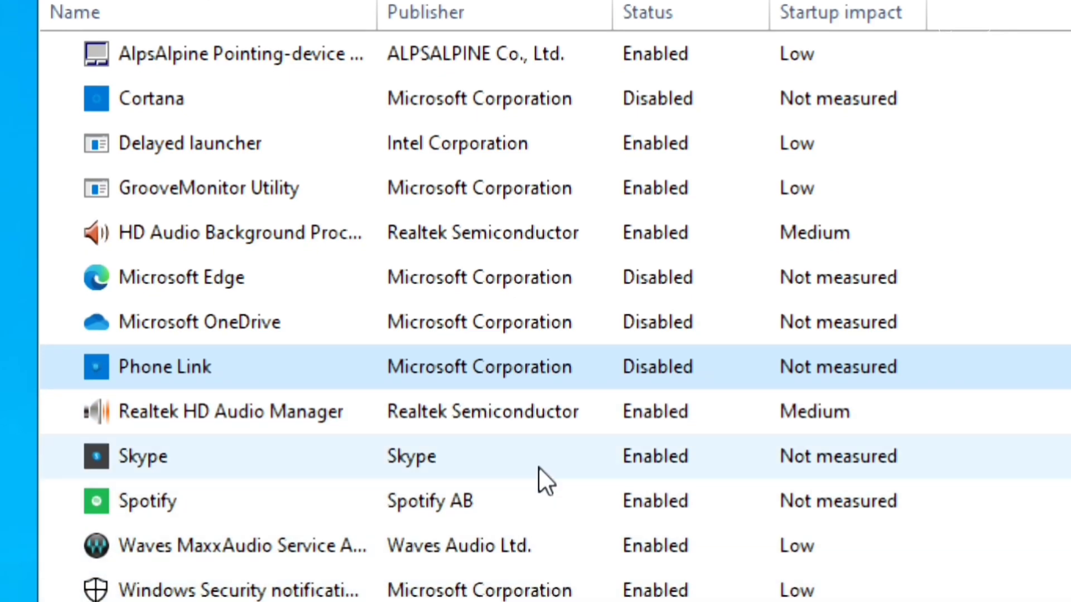
right_click(536, 483)
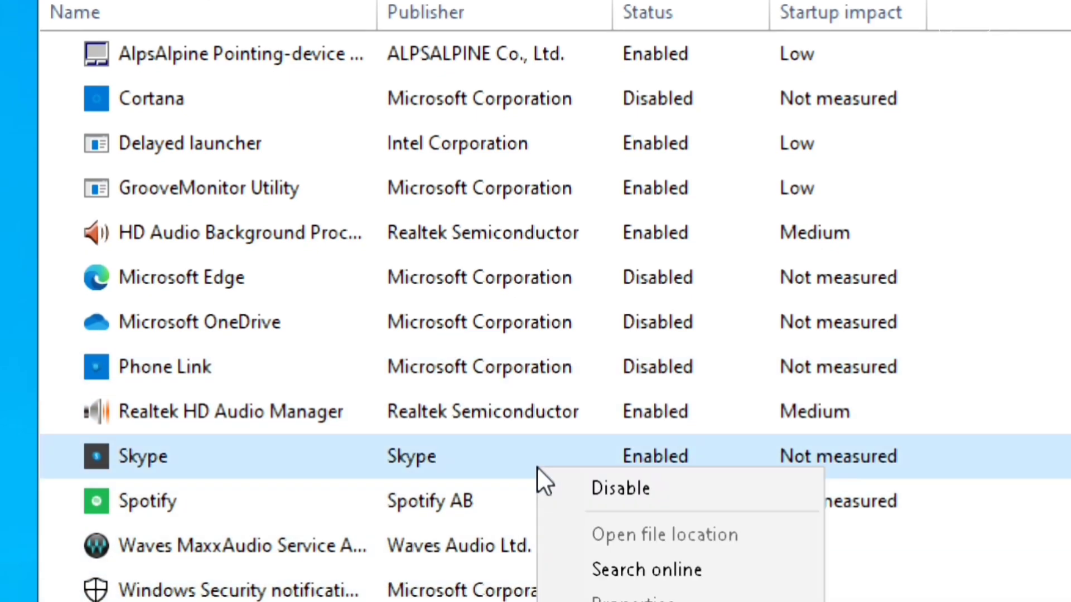
click(625, 490)
right_click(508, 504)
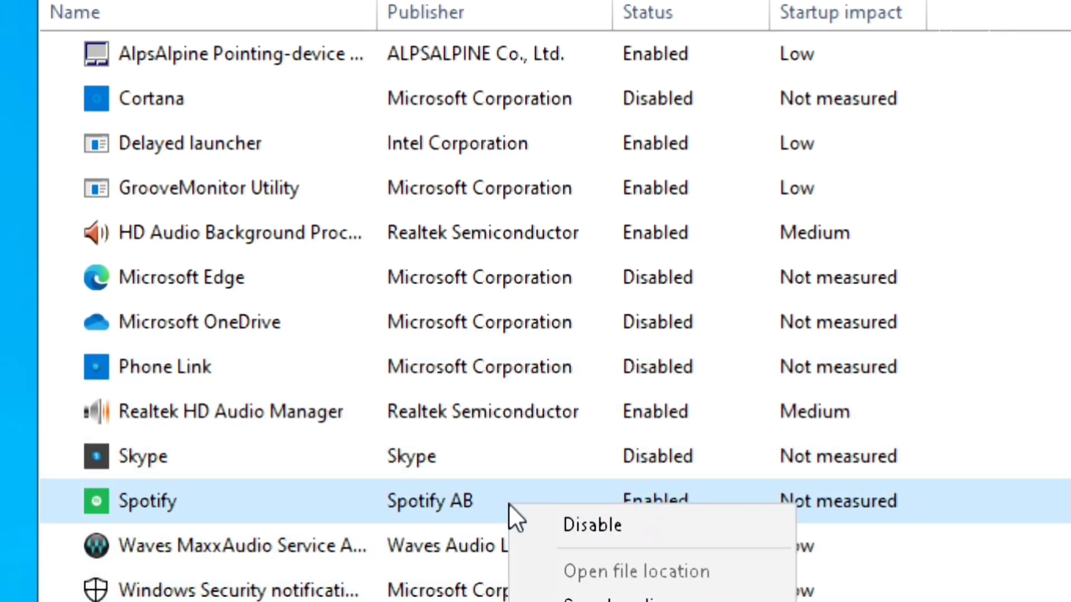
click(618, 527)
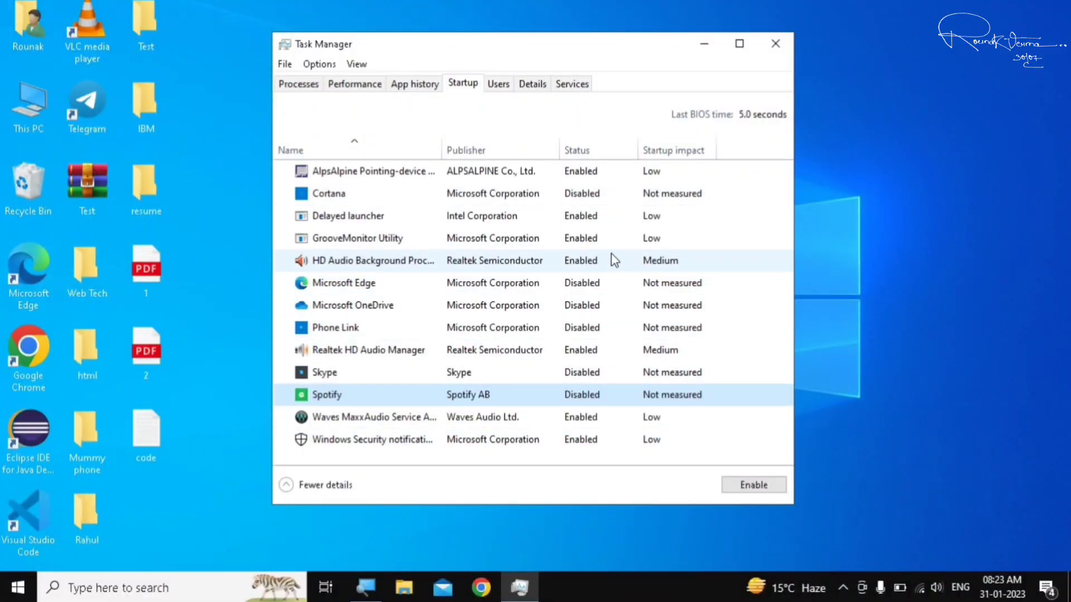
click(776, 43)
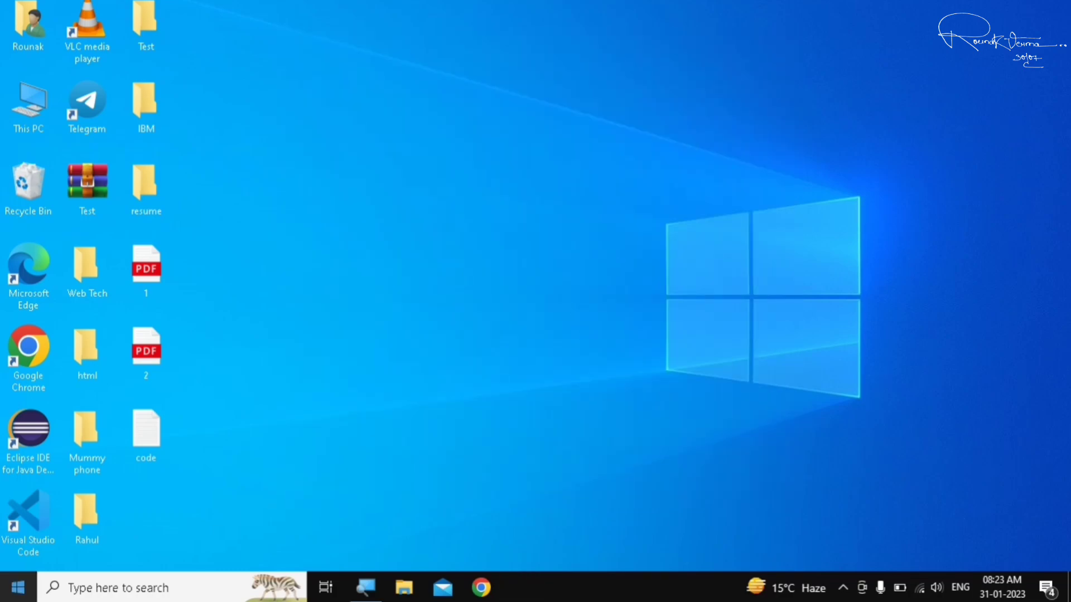
Step: Display the computer's power options, including Restart, and dismiss them without restarting
click(18, 588)
click(19, 561)
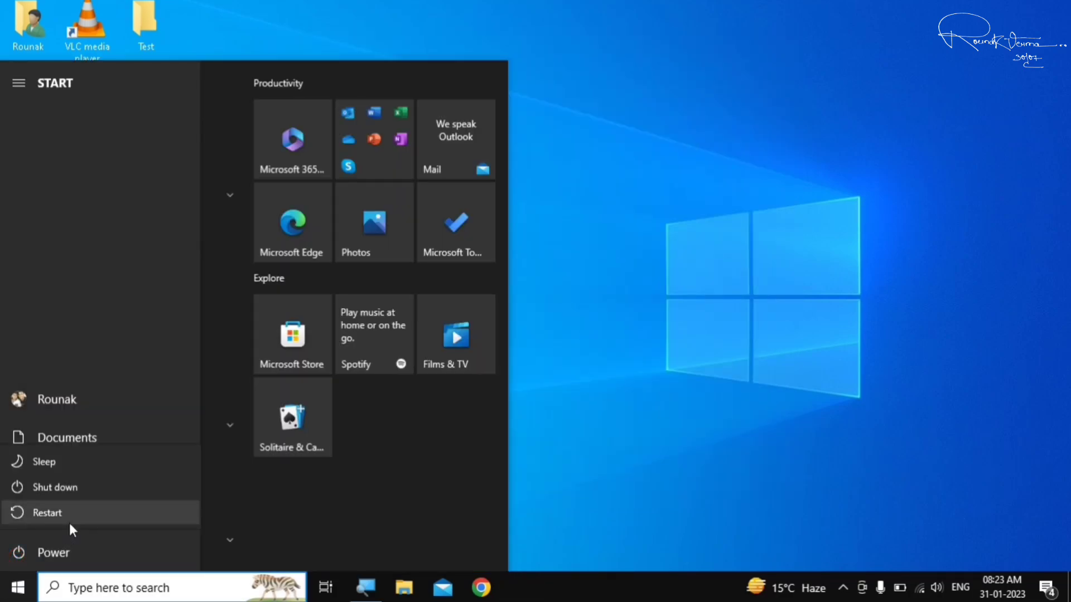
click(783, 338)
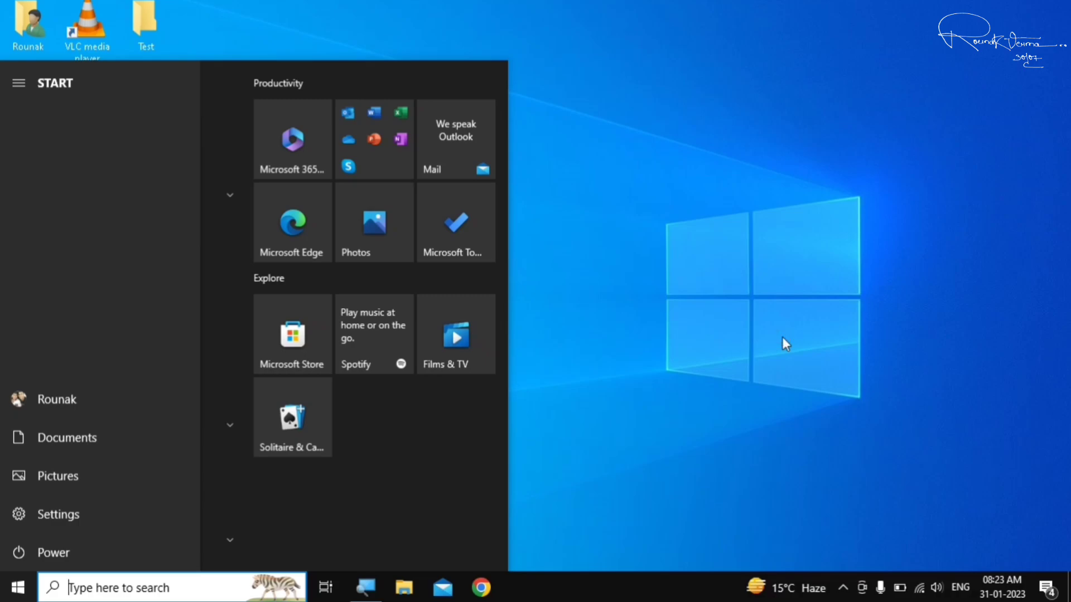
click(682, 261)
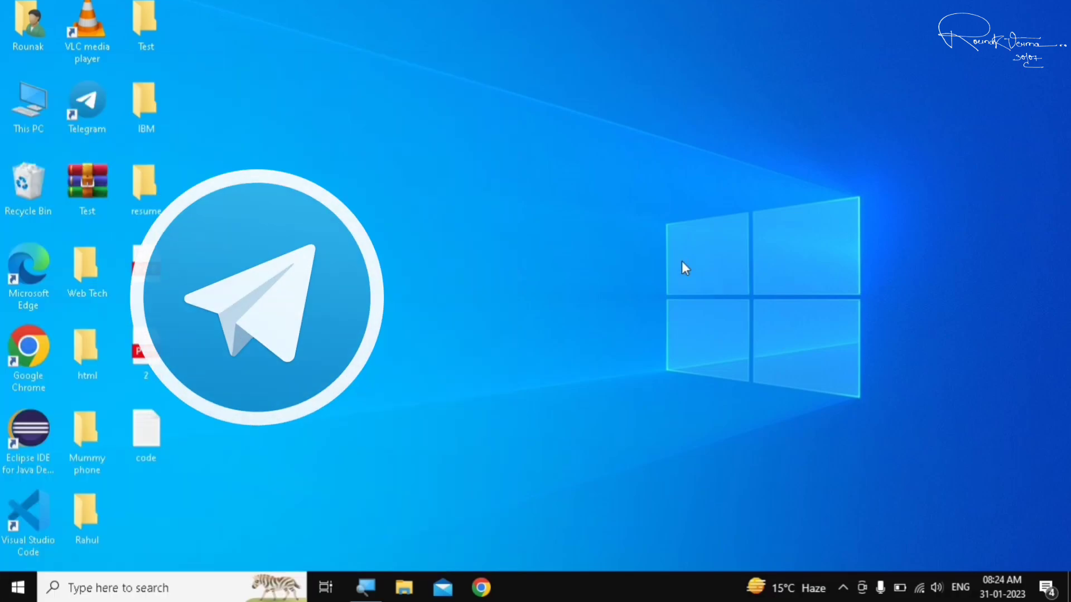